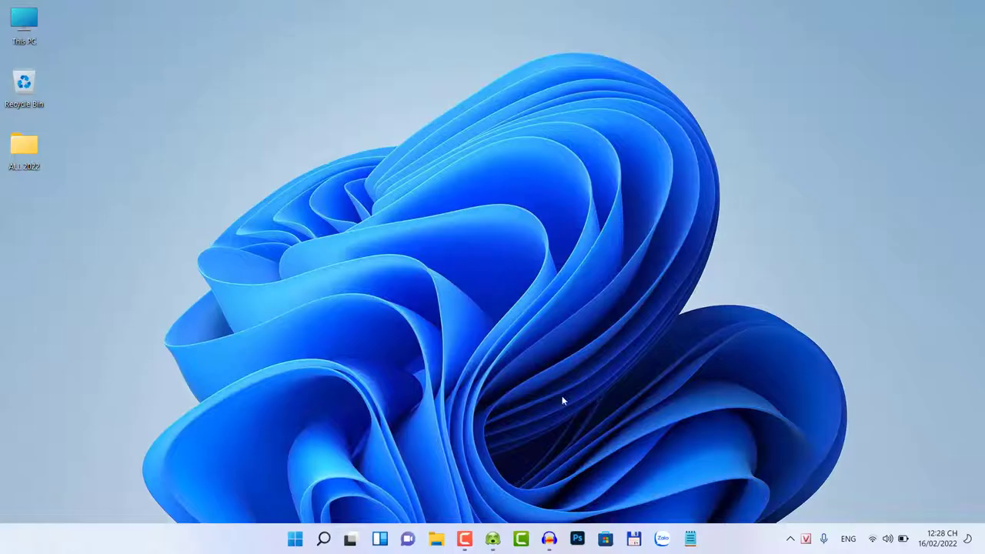
Look through the installed programs list in Control Panel for a UniKey entry, and close the list
{"action": "left_click", "coordinate": [323, 539]}
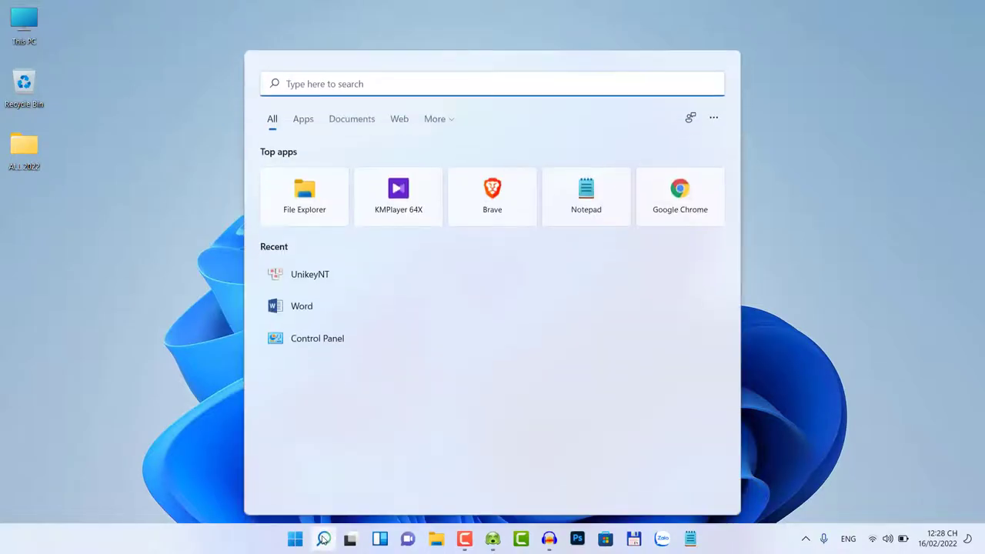
{"action": "type", "text": "contro"}
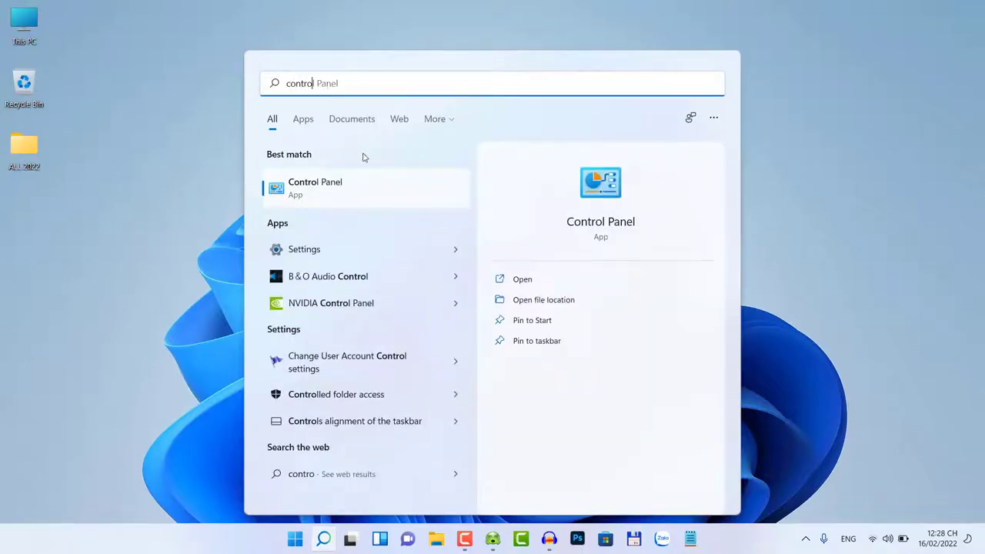
{"action": "left_click", "coordinate": [386, 183]}
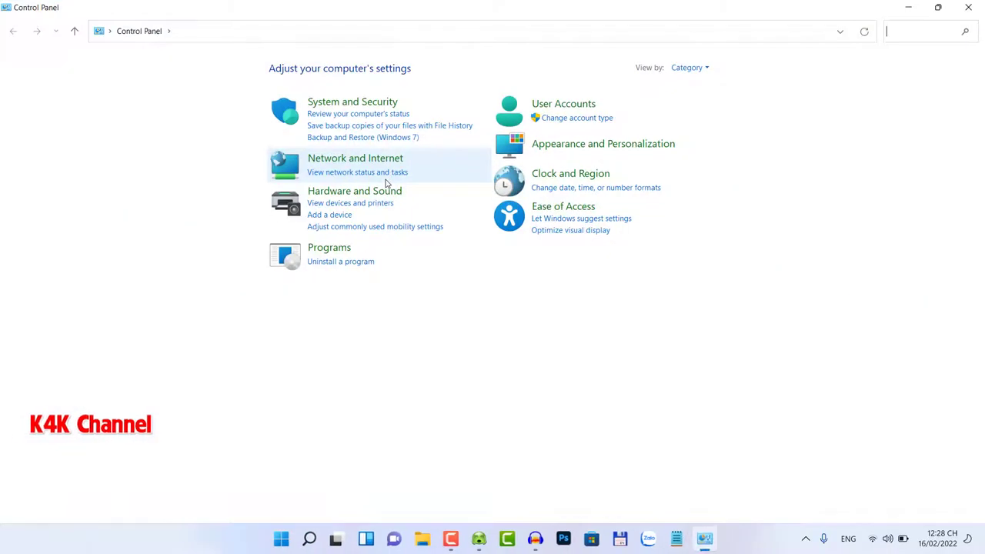
{"action": "left_click", "coordinate": [343, 262]}
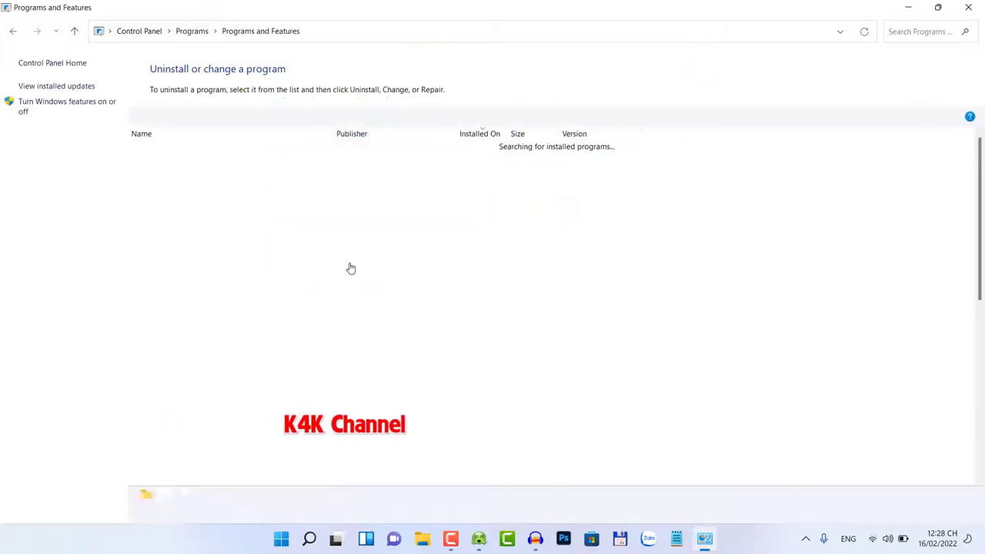
{"action": "left_click", "coordinate": [267, 308]}
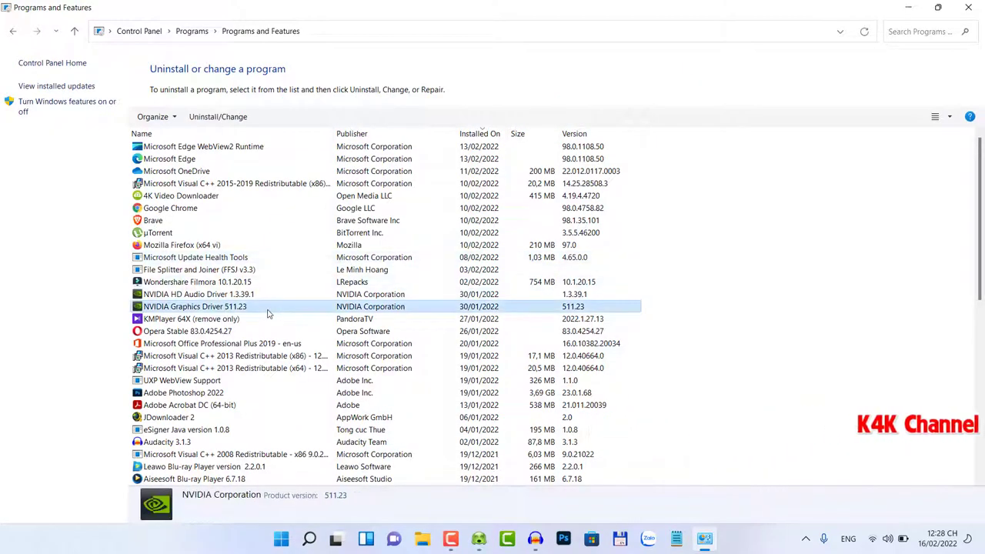
{"action": "key", "text": "u"}
{"action": "scroll", "coordinate": [268, 312], "scroll_direction": "down", "scroll_amount": 7}
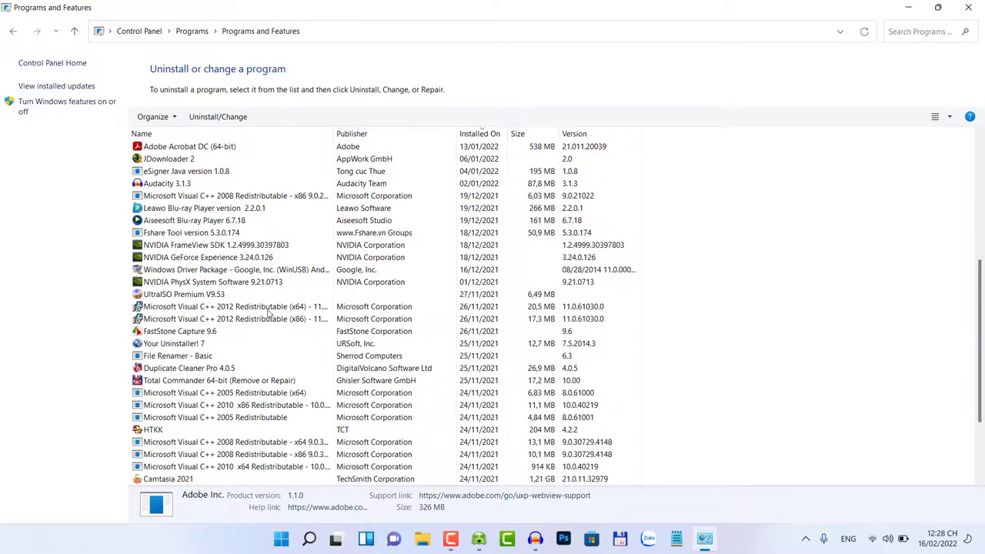
{"action": "scroll", "coordinate": [267, 312], "scroll_direction": "down", "scroll_amount": 3}
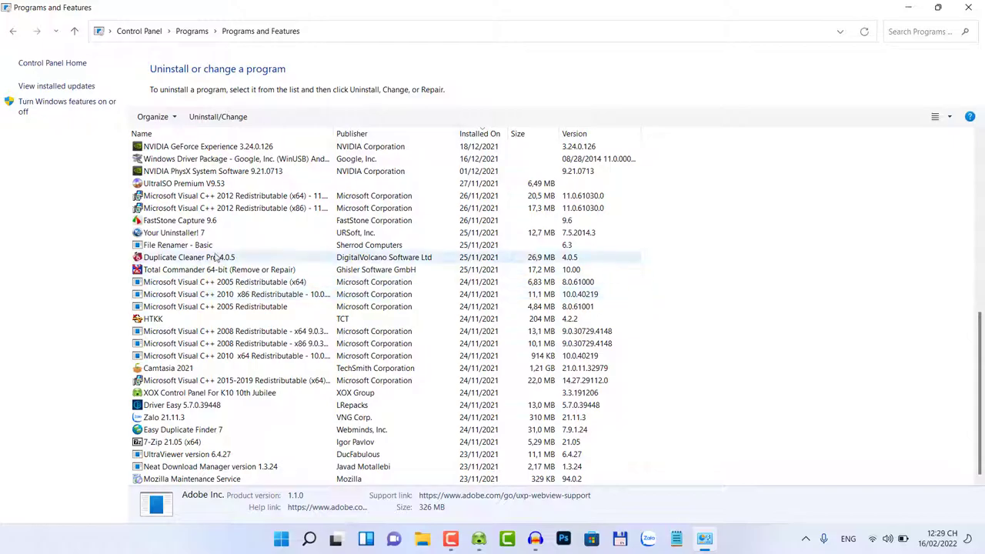
{"action": "left_click", "coordinate": [969, 7]}
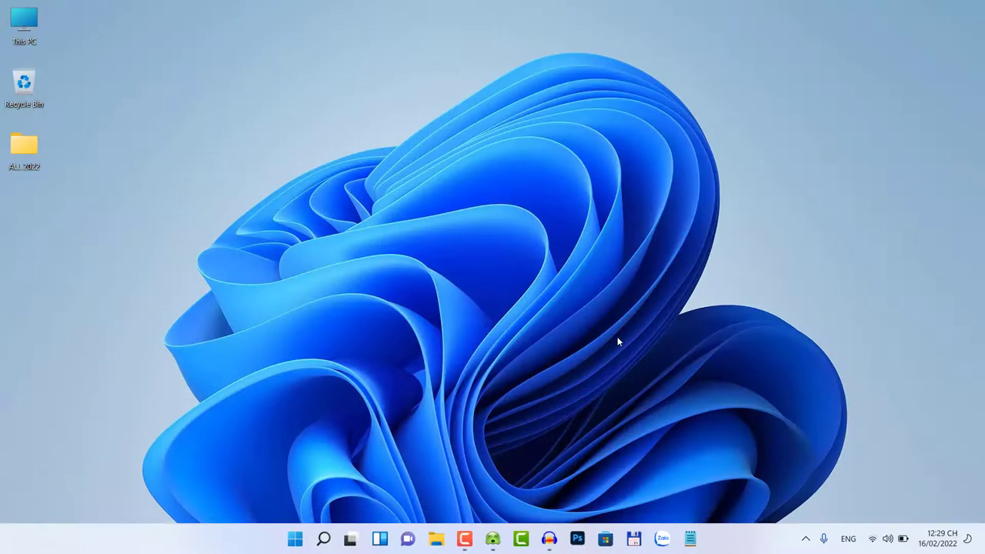
Turn off UniKey's "Khởi động cùng Windows" option in its expanded control panel, and close the dialog
{"action": "left_click", "coordinate": [805, 539]}
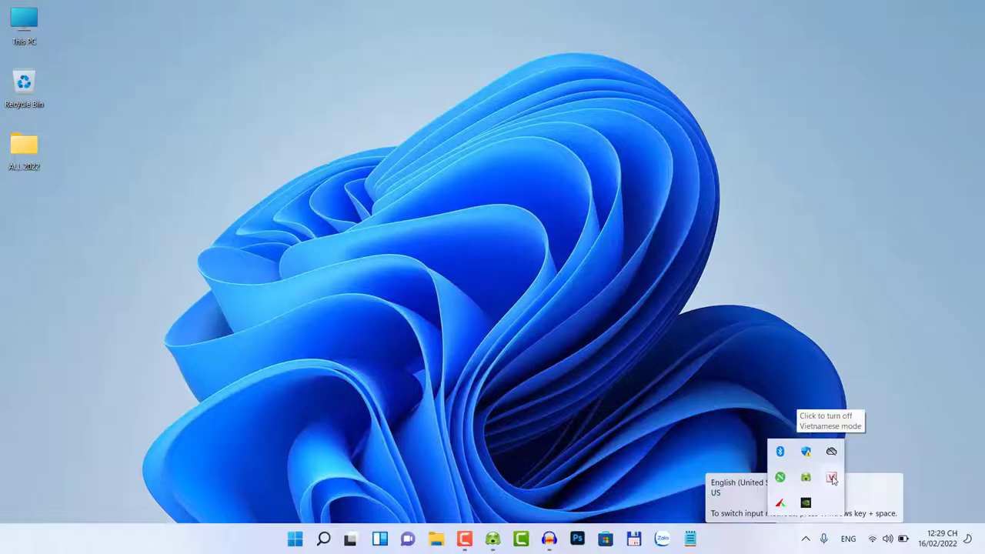
{"action": "right_click", "coordinate": [832, 478]}
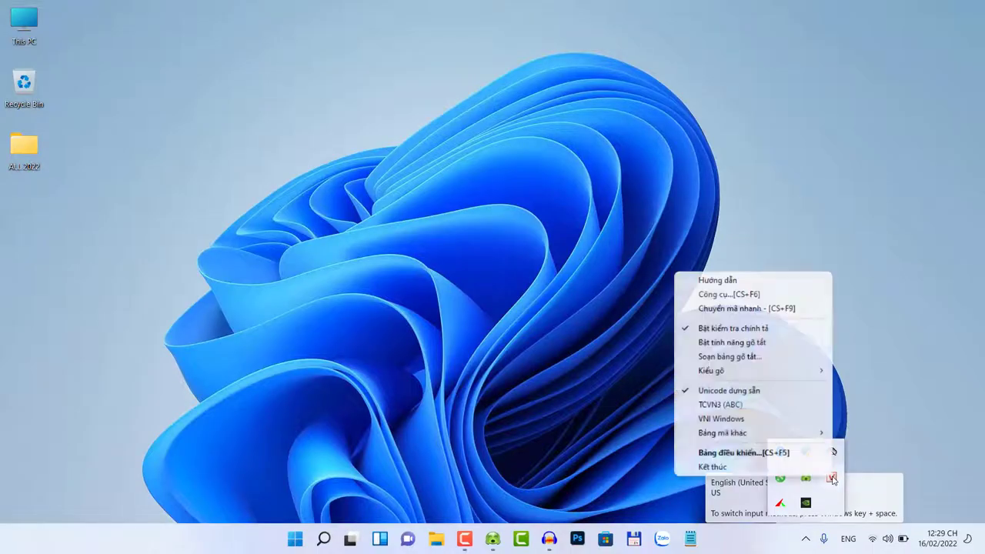
{"action": "left_click", "coordinate": [807, 454]}
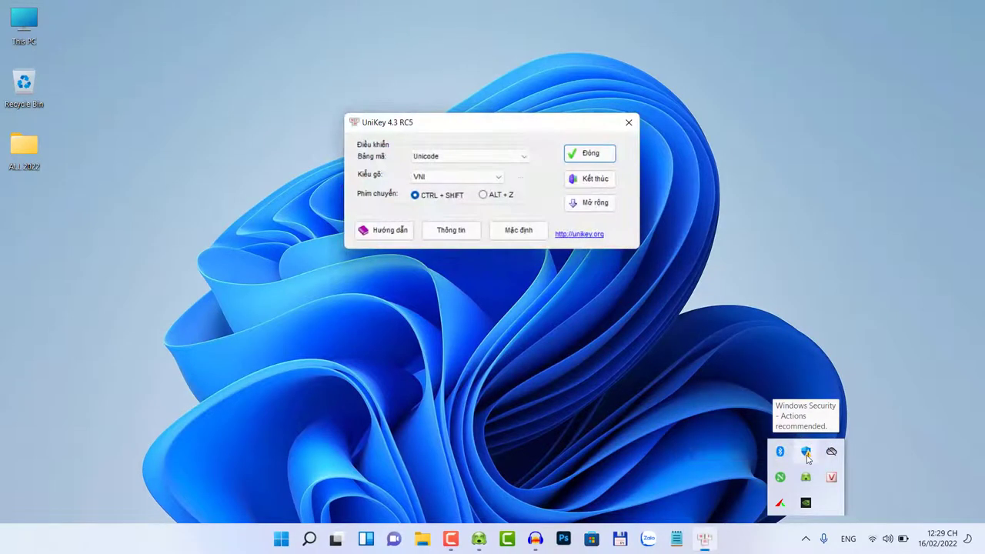
{"action": "left_click", "coordinate": [595, 203]}
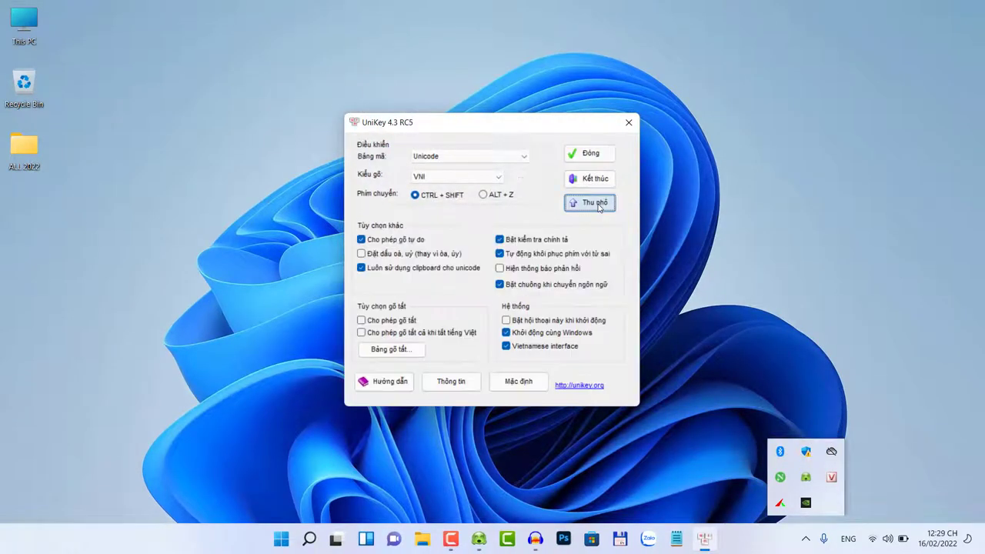
{"action": "left_click", "coordinate": [508, 337]}
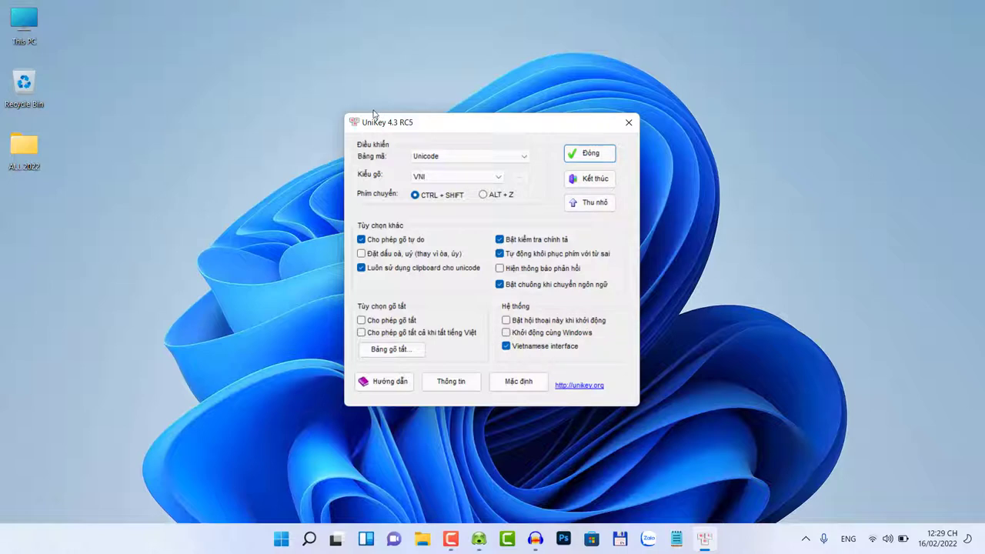
{"action": "left_click", "coordinate": [590, 154]}
Exit the running UniKey program with its "Kết thúc" command
{"action": "left_click", "coordinate": [806, 540]}
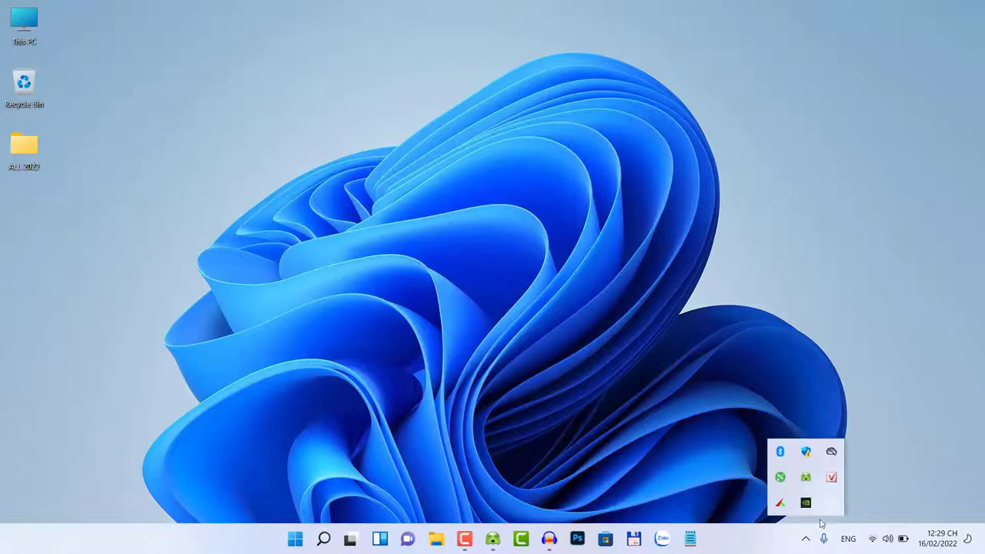
{"action": "right_click", "coordinate": [806, 477]}
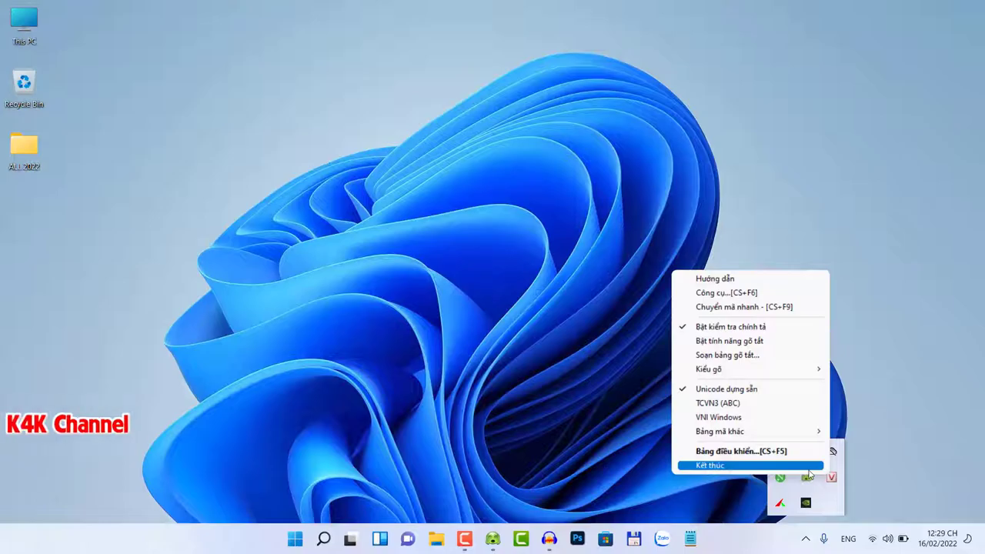
{"action": "left_click", "coordinate": [801, 465]}
{"action": "left_click", "coordinate": [678, 456]}
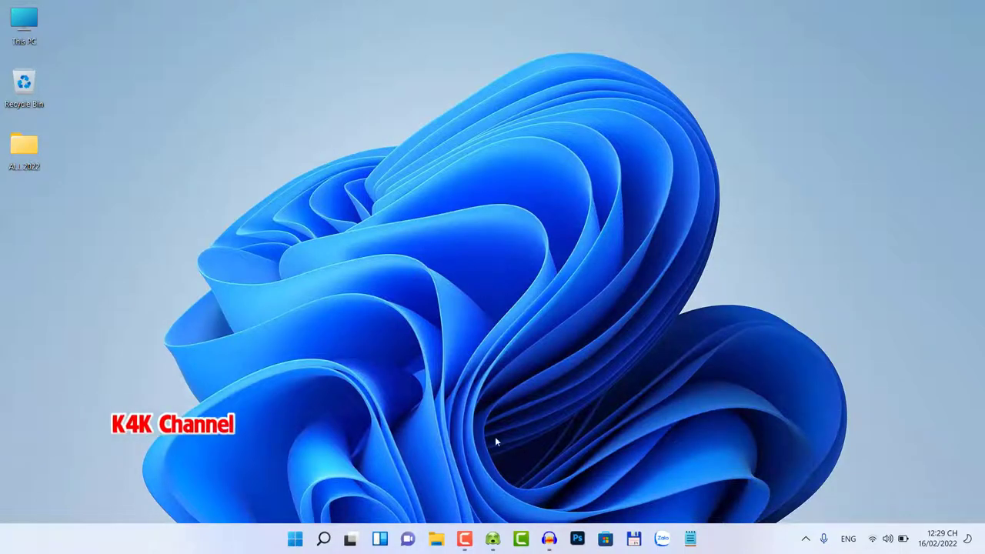
Open Google Chrome and go to the bookmarked EVKey website, evkeyvn.com
{"action": "left_click", "coordinate": [323, 541]}
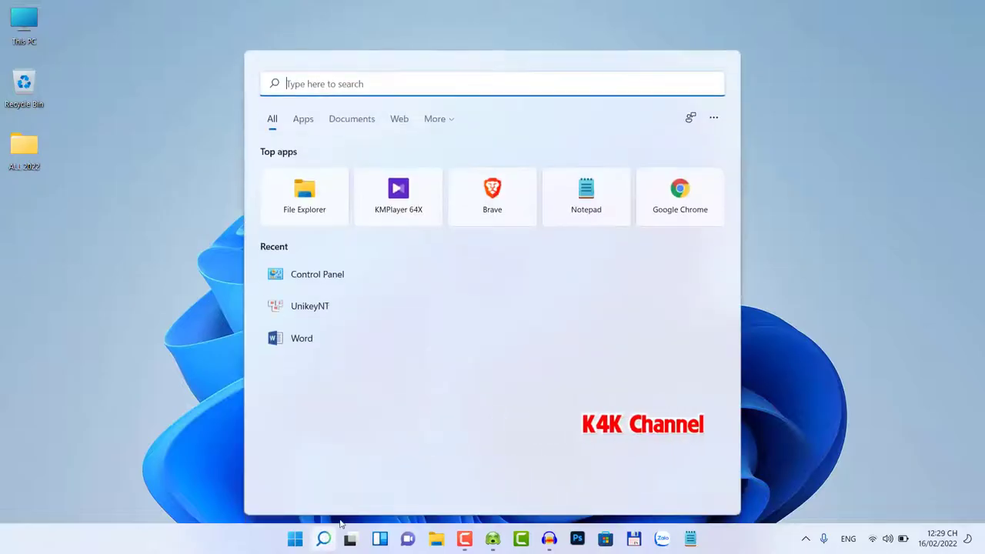
{"action": "left_click", "coordinate": [682, 219]}
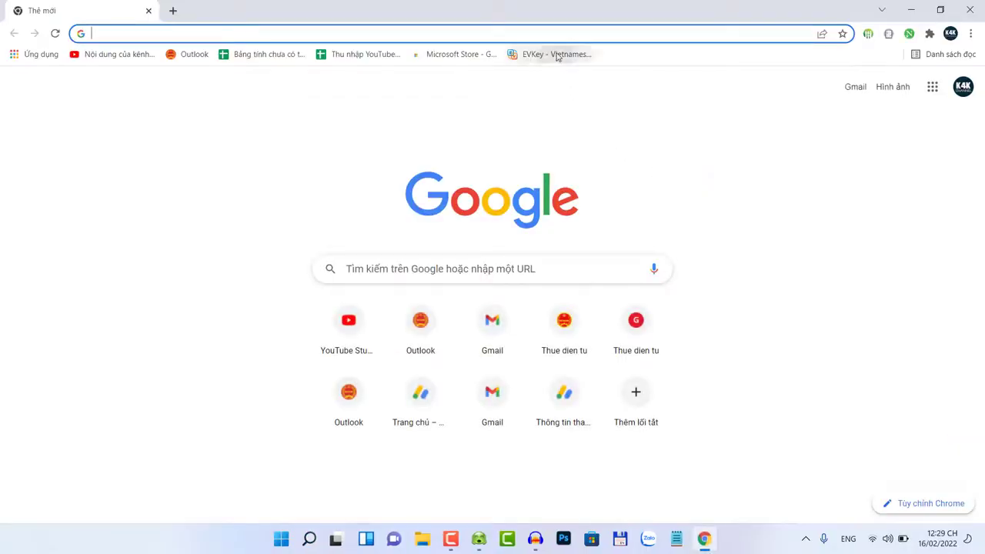
{"action": "left_click", "coordinate": [556, 54]}
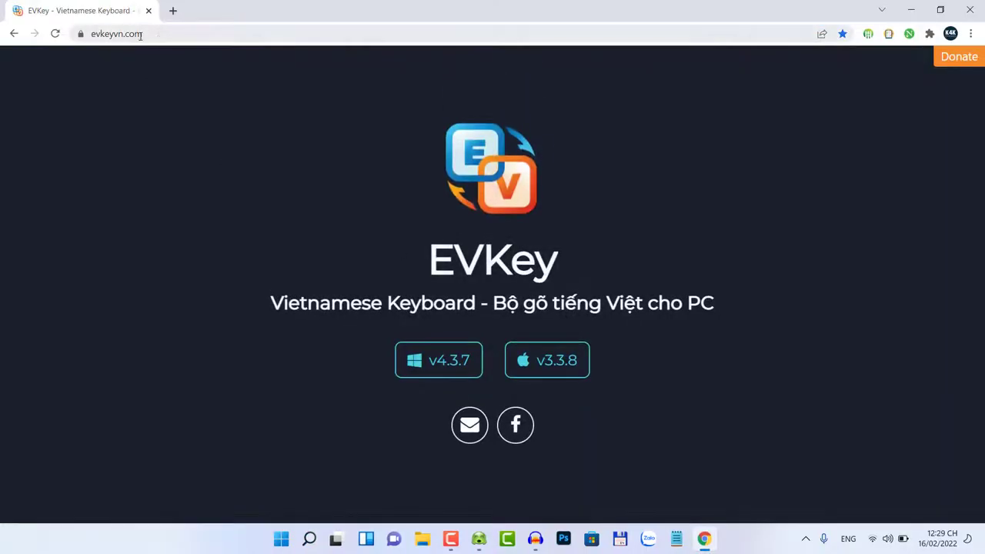
{"action": "left_click", "coordinate": [157, 33]}
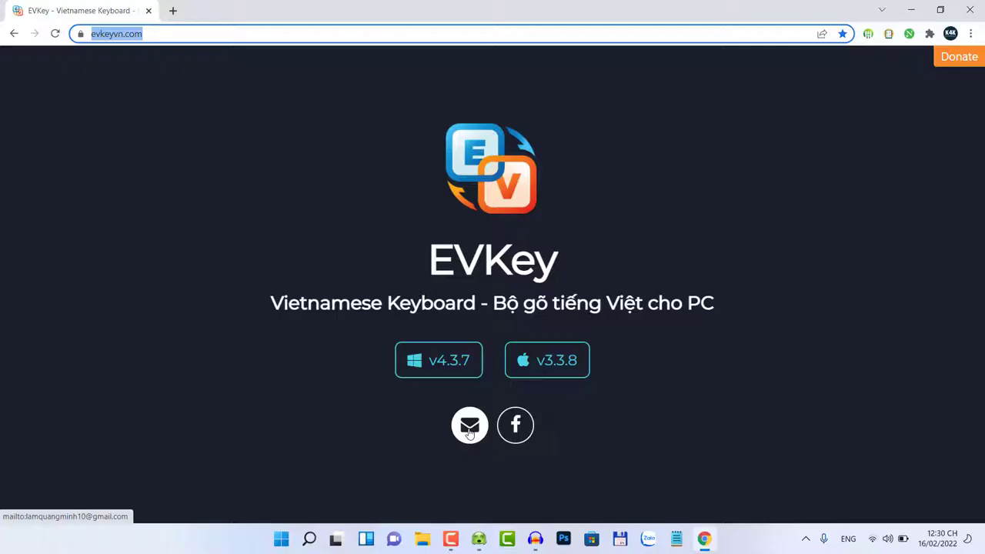
Examine the pinned post about EVKey's special features on its Facebook page, and return to the EVKey website
{"action": "left_click", "coordinate": [515, 424]}
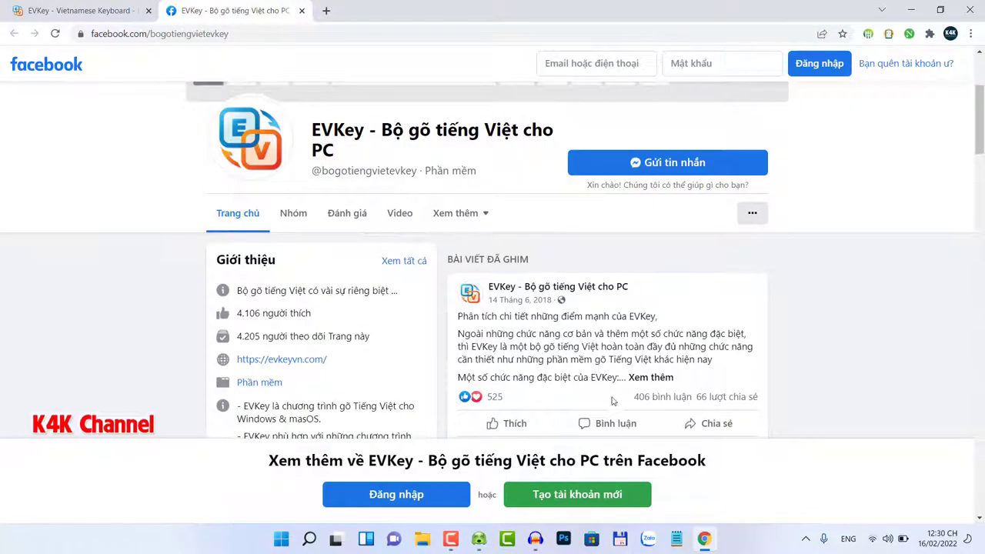
{"action": "left_click", "coordinate": [651, 377]}
{"action": "scroll", "coordinate": [591, 362], "scroll_direction": "down", "scroll_amount": 1}
{"action": "scroll", "coordinate": [591, 362], "scroll_direction": "down", "scroll_amount": 3}
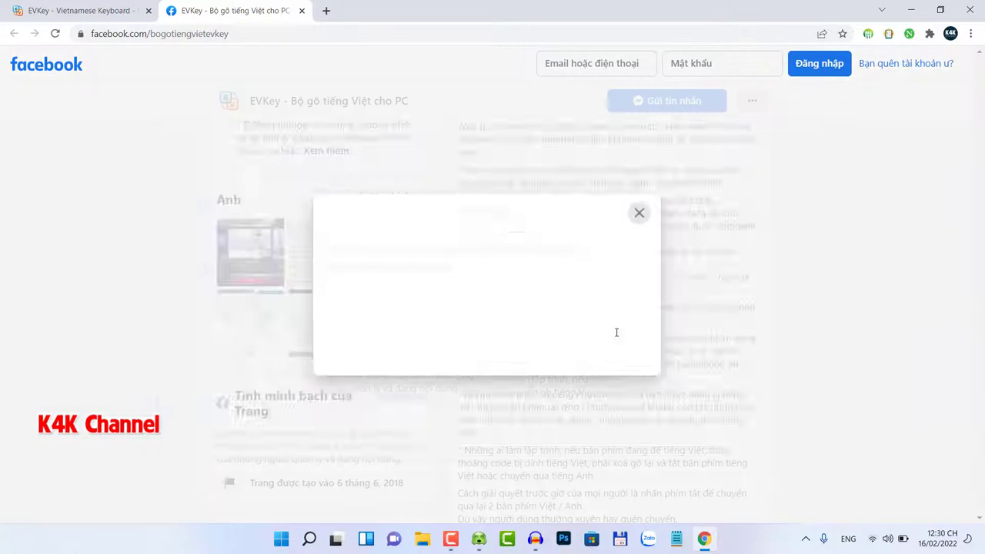
{"action": "left_click", "coordinate": [775, 143]}
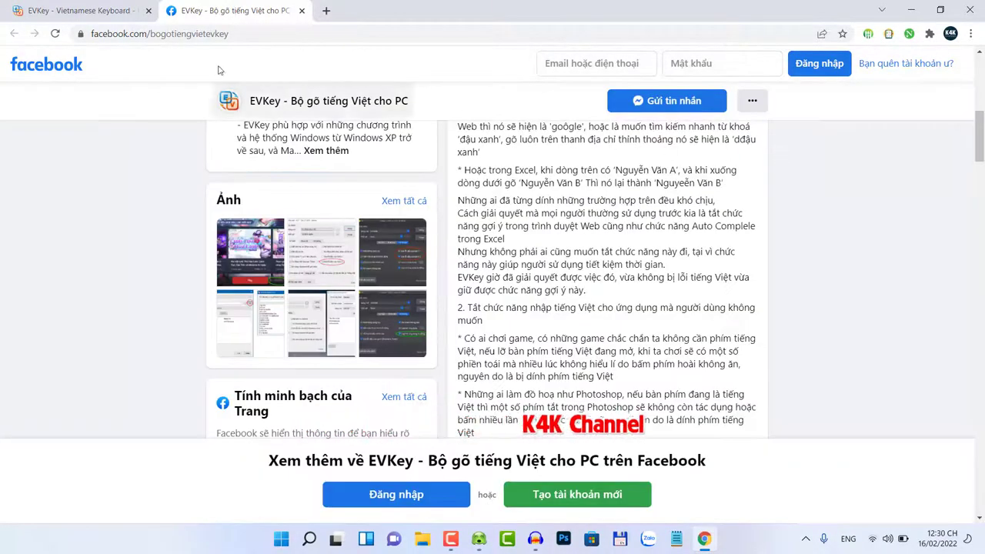
{"action": "key", "text": "ctrl+shift+Tab"}
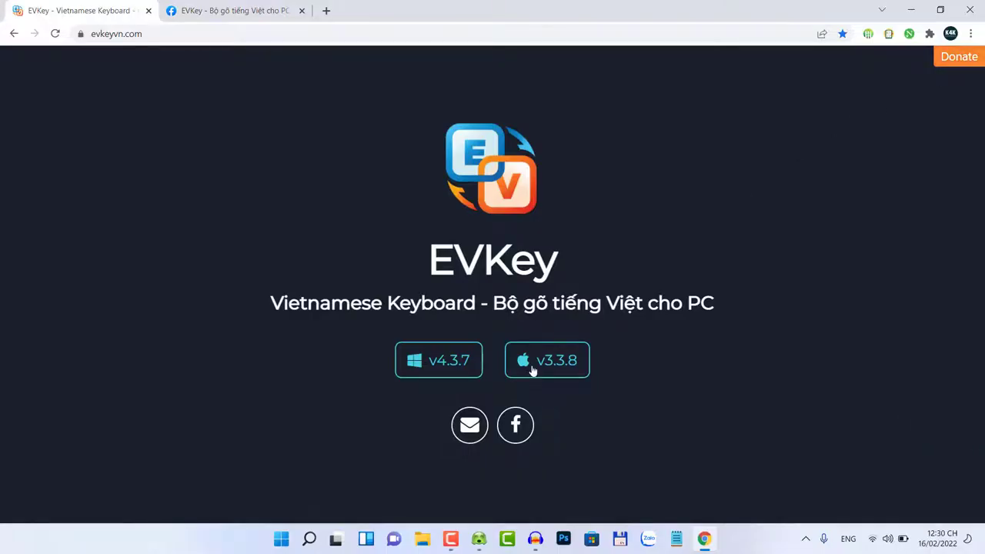
Download EVKey v4.3.7 for Windows and extract the EVKey zip archive to C:\_DOWN\EVKey
{"action": "left_click", "coordinate": [443, 364]}
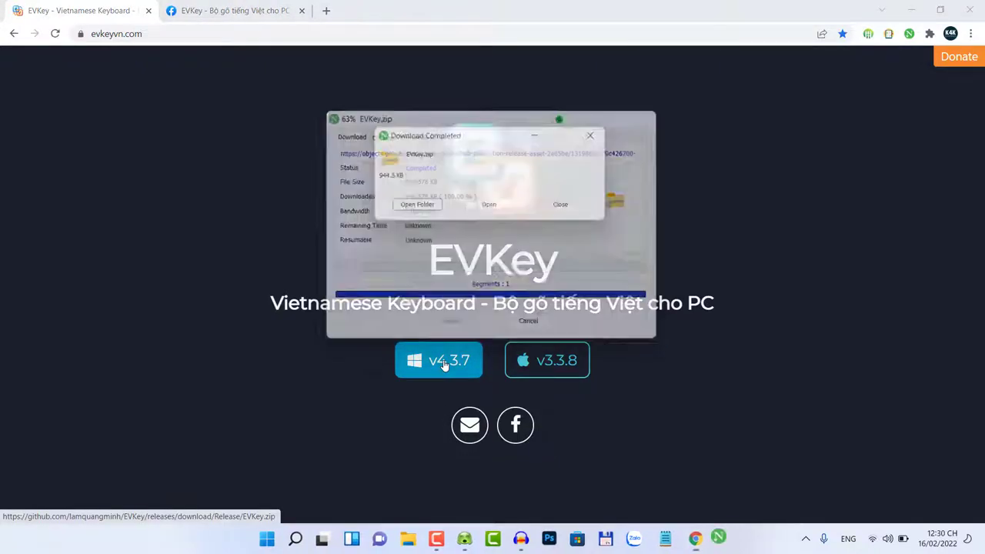
{"action": "left_click", "coordinate": [419, 208]}
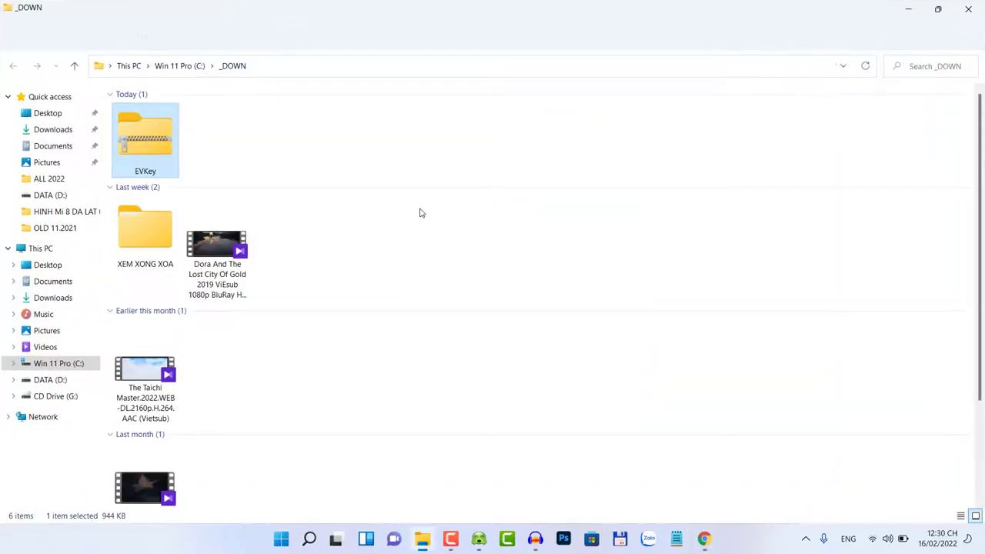
{"action": "right_click", "coordinate": [143, 145]}
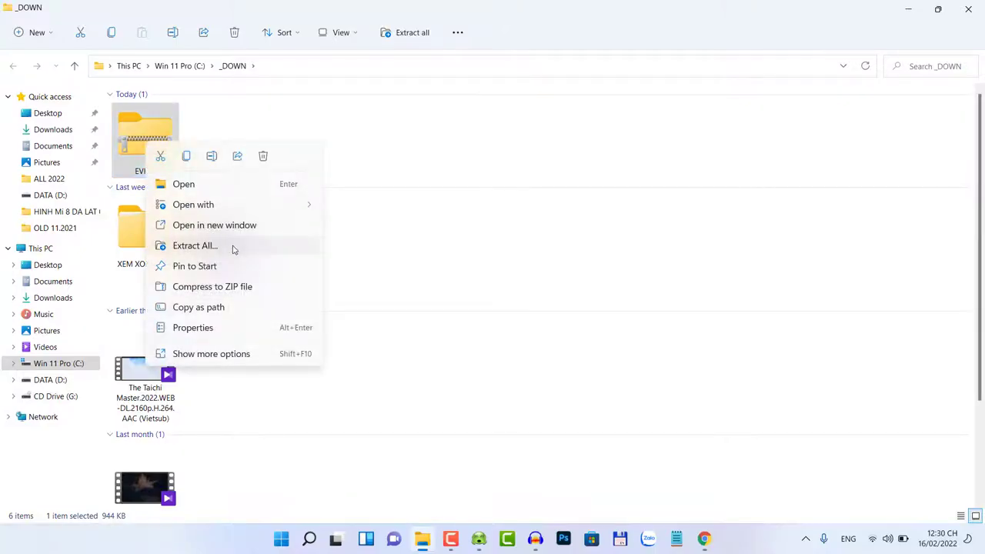
{"action": "left_click", "coordinate": [194, 246]}
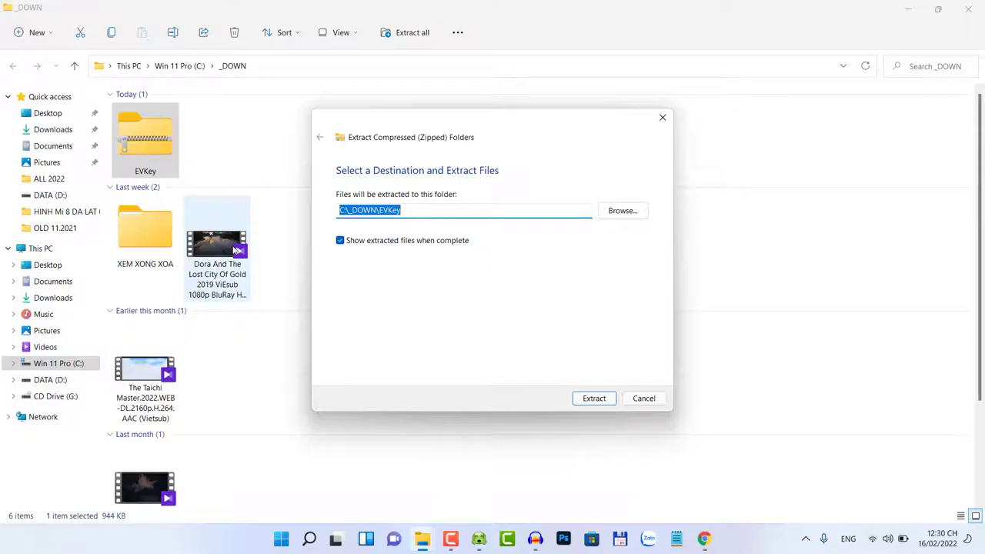
{"action": "left_click", "coordinate": [592, 400]}
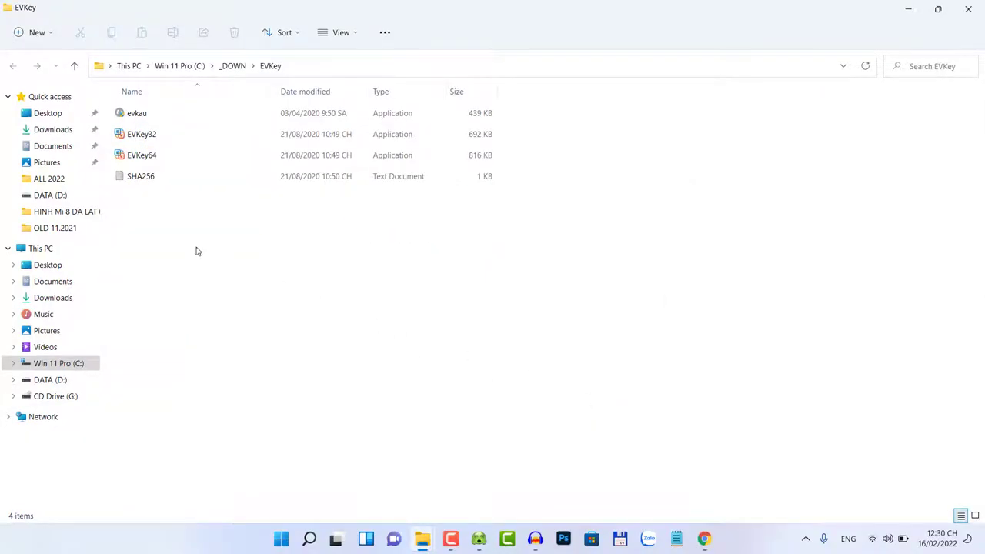
Inspect the EVKey32 and EVKey64 files, and check the system type in This PC's properties to choose between them
{"action": "left_click", "coordinate": [141, 137]}
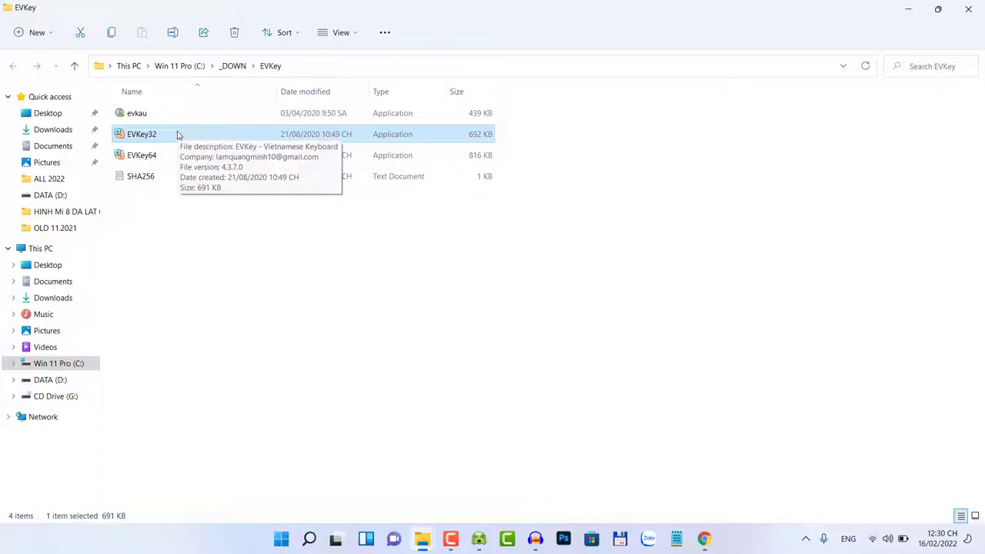
{"action": "left_click", "coordinate": [146, 156]}
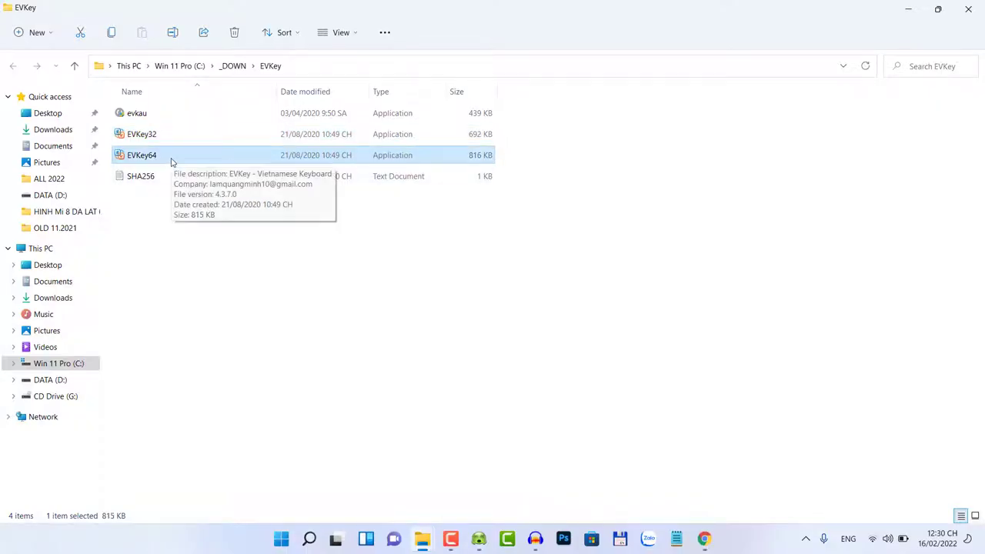
{"action": "left_click", "coordinate": [910, 10]}
{"action": "left_click", "coordinate": [910, 10]}
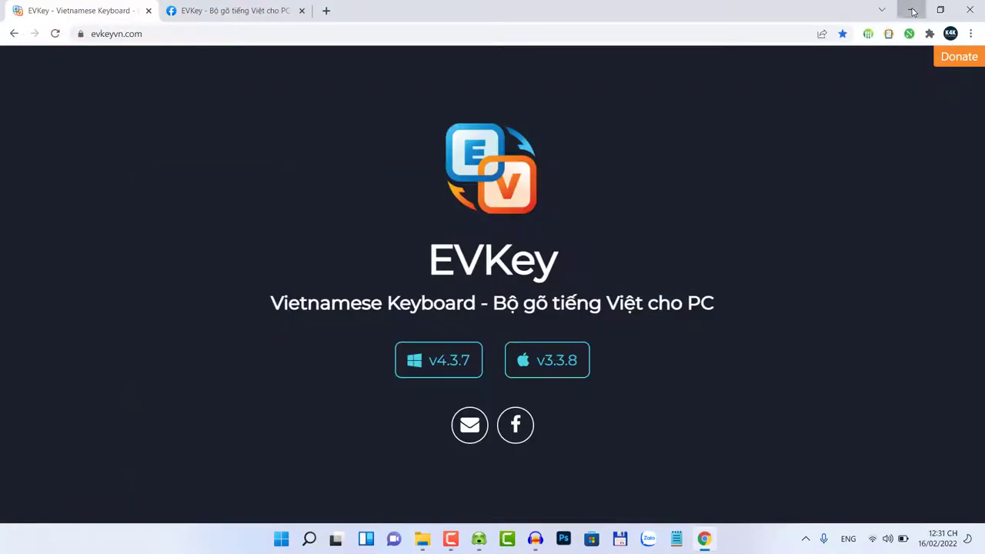
{"action": "left_click", "coordinate": [912, 10]}
{"action": "right_click", "coordinate": [24, 28]}
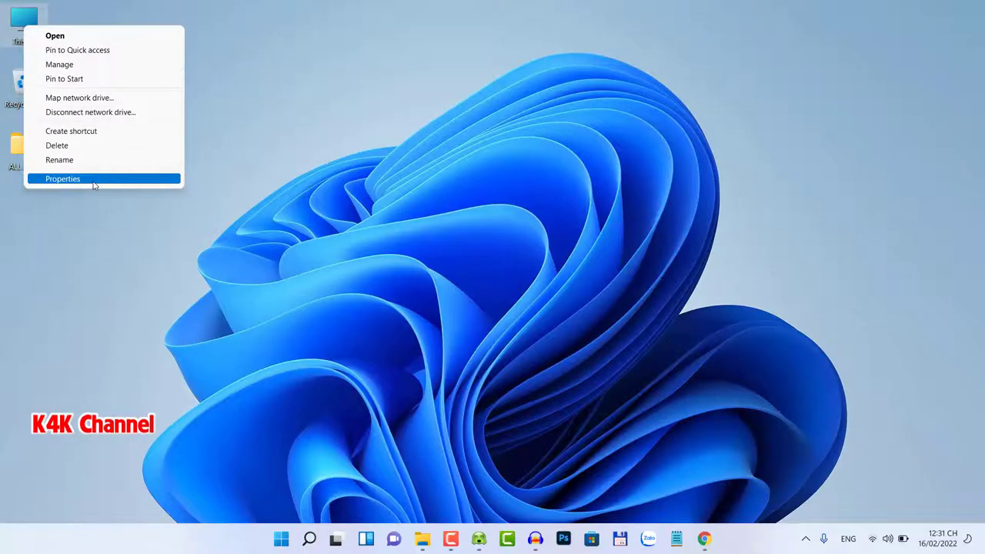
{"action": "left_click", "coordinate": [63, 179]}
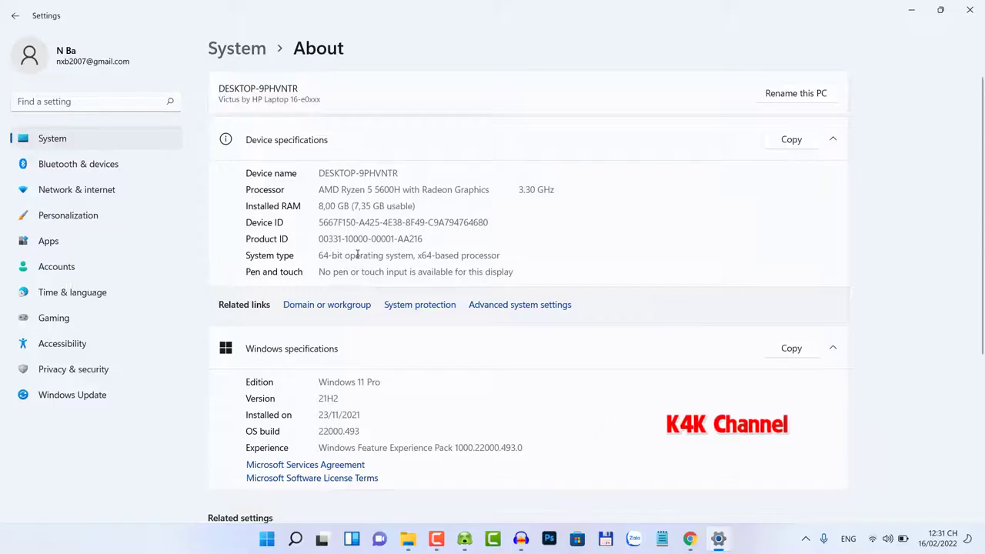
{"action": "left_click_drag", "start_coordinate": [319, 256], "coordinate": [507, 256]}
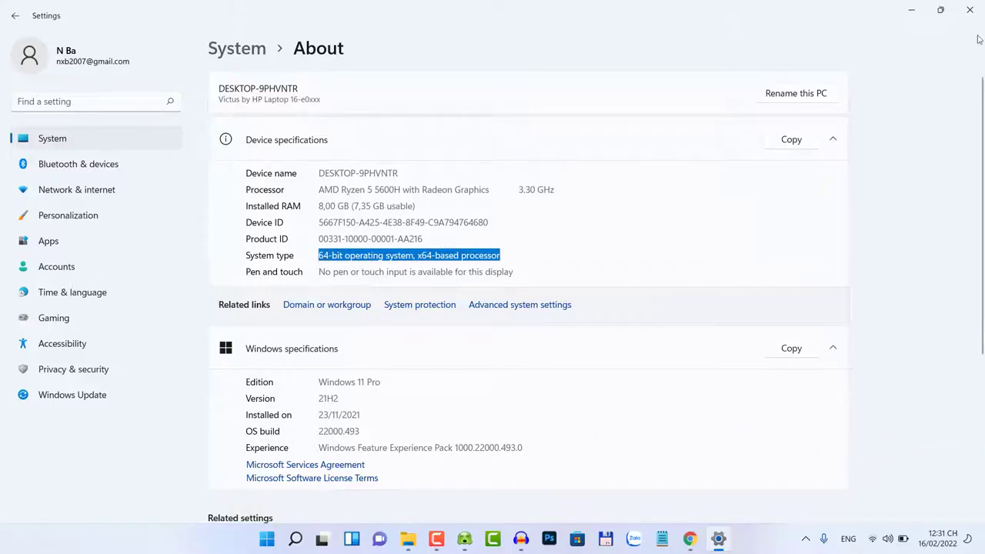
Close the system information, return to the EVKey folder and launch the 64-bit version, EVKey64
{"action": "left_click", "coordinate": [972, 11]}
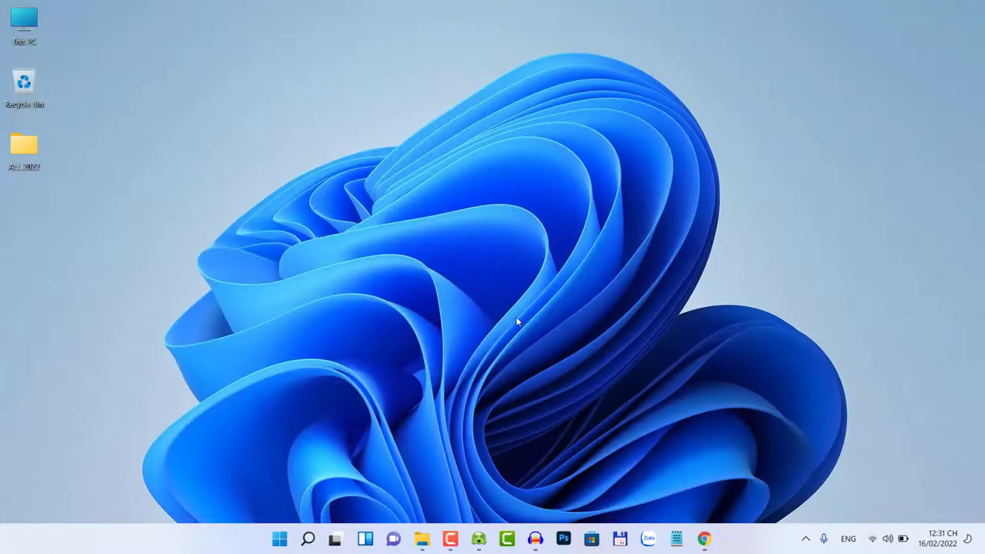
{"action": "mouse_move", "coordinate": [421, 541]}
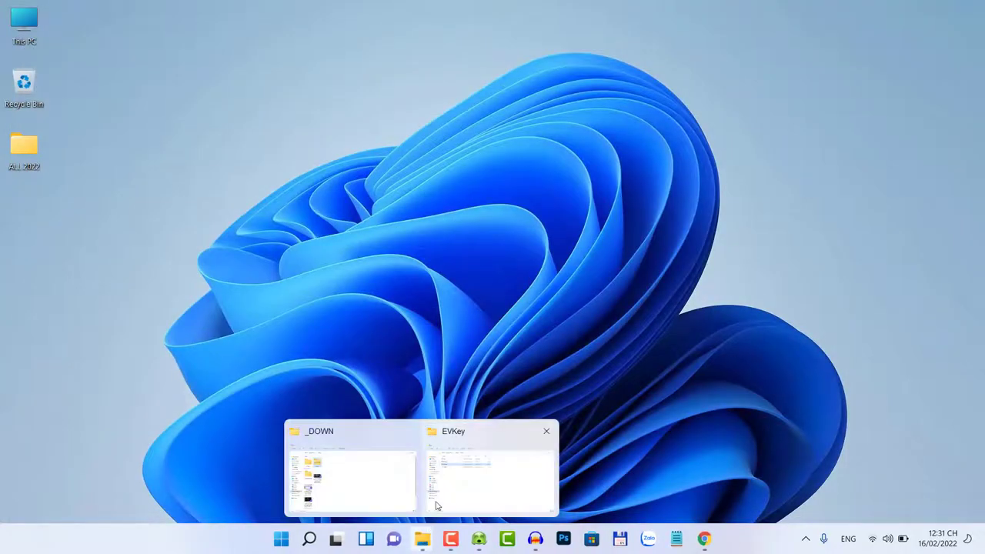
{"action": "left_click", "coordinate": [465, 464]}
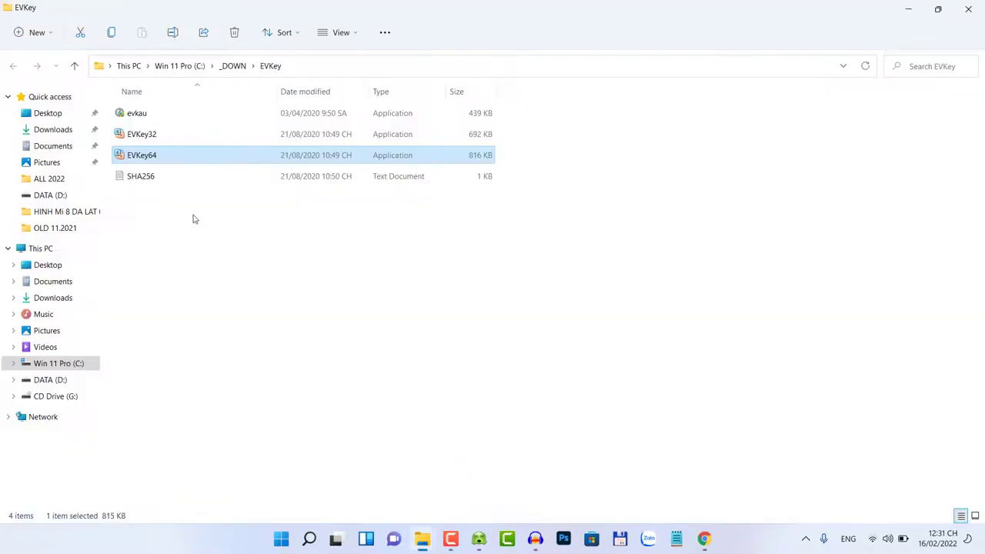
{"action": "double_click", "coordinate": [141, 156]}
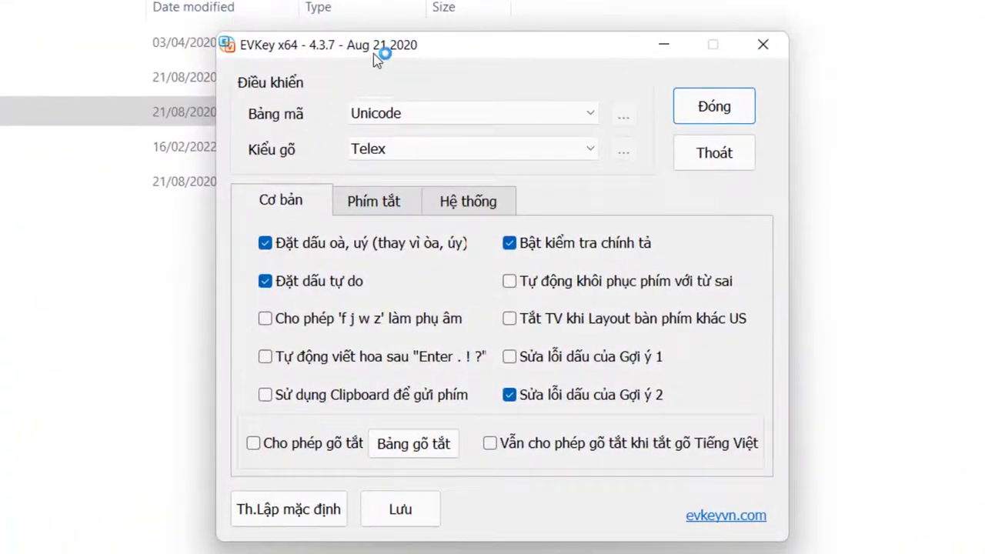
{"action": "left_click_drag", "start_coordinate": [373, 53], "coordinate": [248, 44]}
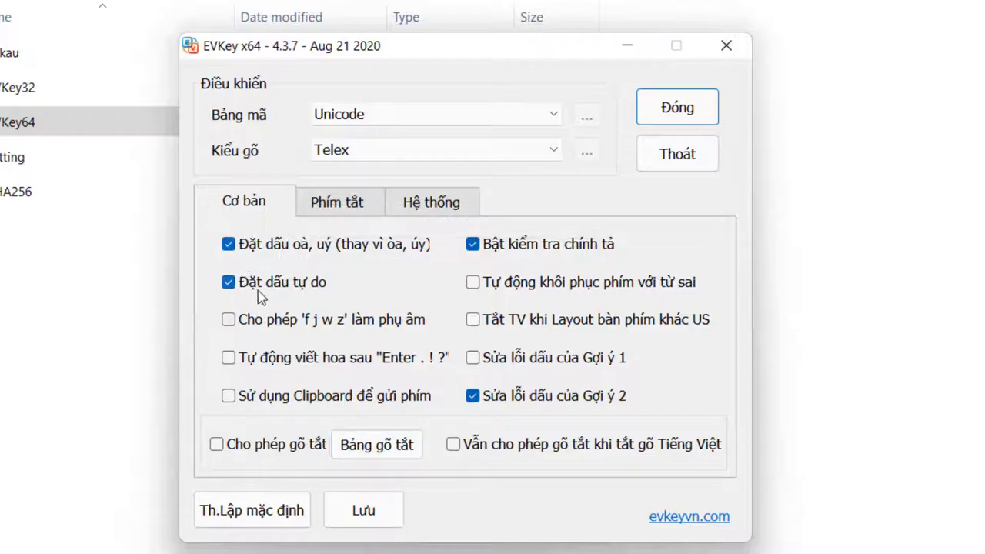
Set EVKey's typing method (Kiểu gõ) to VNI with the Unicode character table
{"action": "left_click", "coordinate": [473, 358]}
{"action": "left_click", "coordinate": [473, 396]}
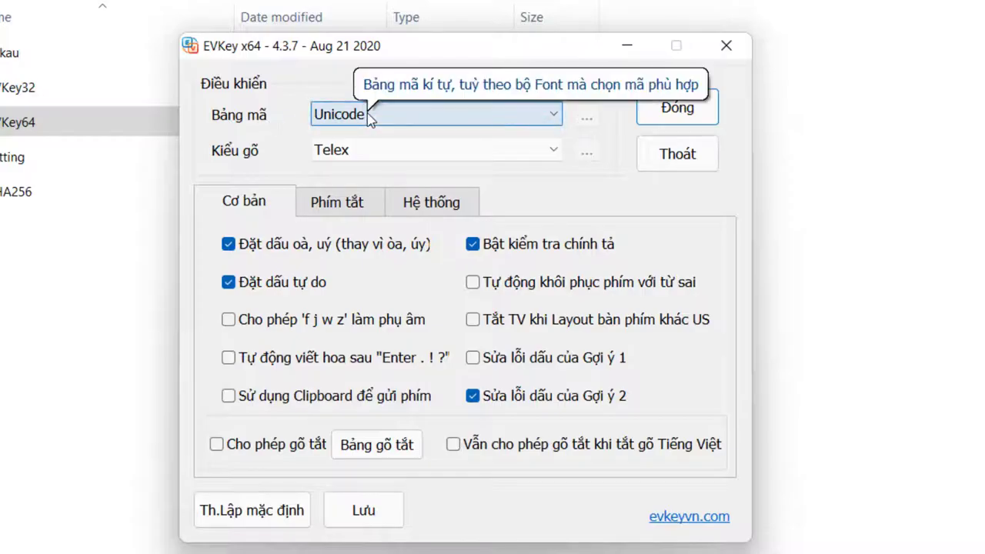
{"action": "left_click", "coordinate": [350, 150]}
{"action": "left_click", "coordinate": [357, 189]}
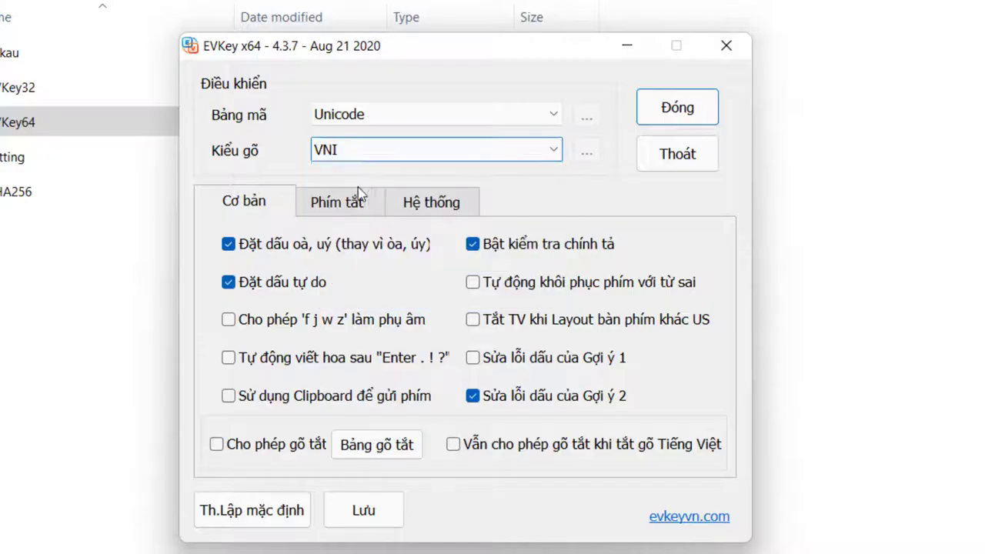
{"action": "left_click", "coordinate": [358, 150]}
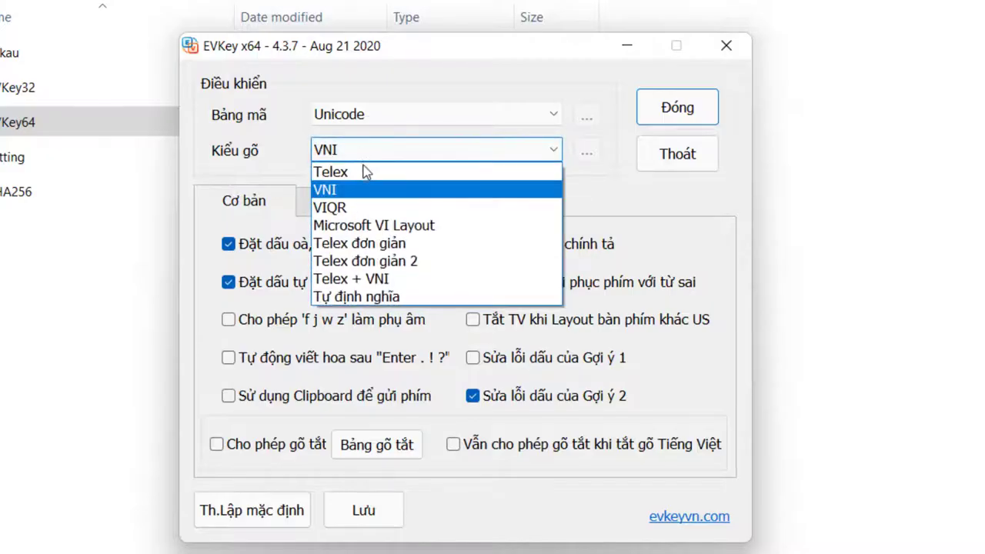
{"action": "left_click", "coordinate": [367, 192]}
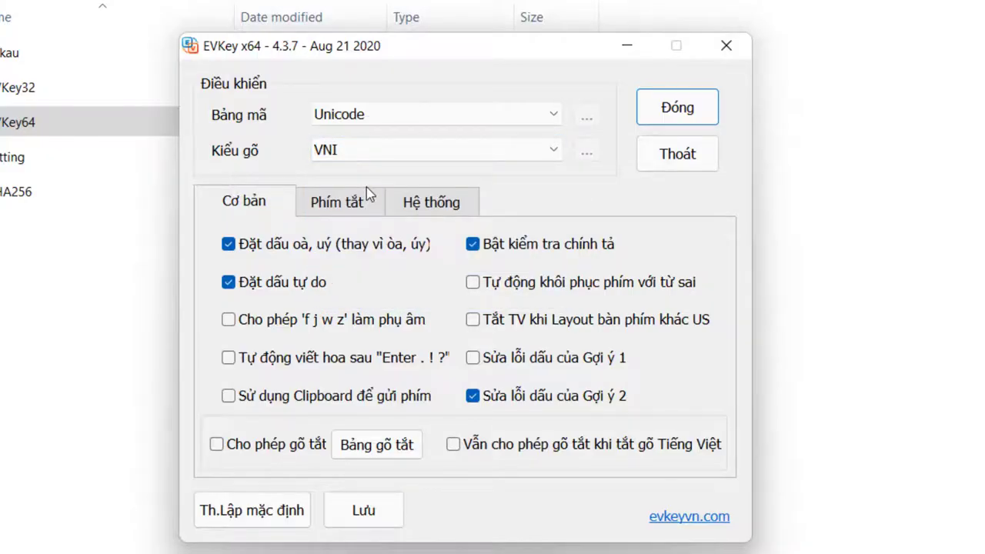
Enable "Khởi động cùng Windows" and "Chạy với quyền admin" in EVKey's system settings, and accept restarting EVKey with admin rights
{"action": "left_click", "coordinate": [343, 204]}
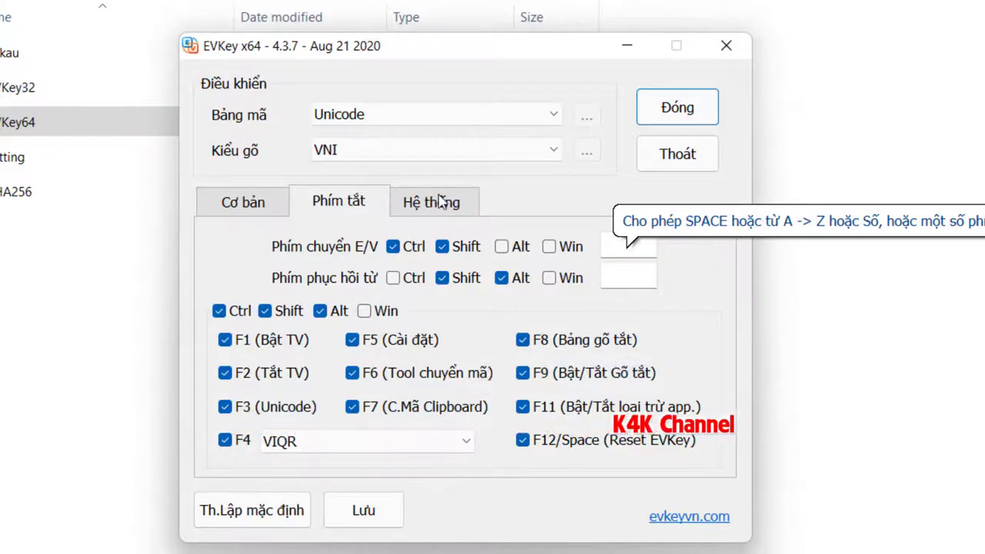
{"action": "left_click", "coordinate": [411, 204]}
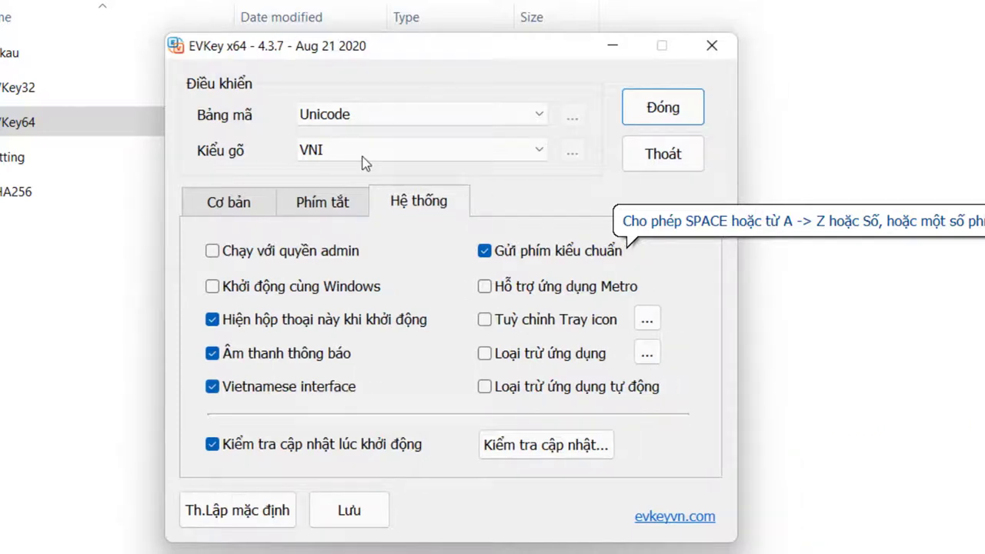
{"action": "left_click", "coordinate": [213, 287]}
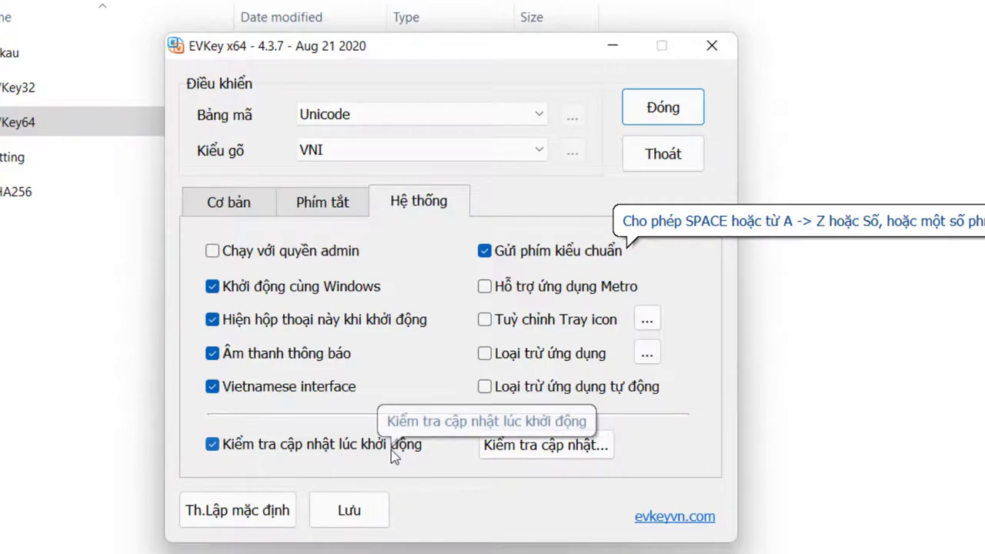
{"action": "left_click", "coordinate": [213, 252]}
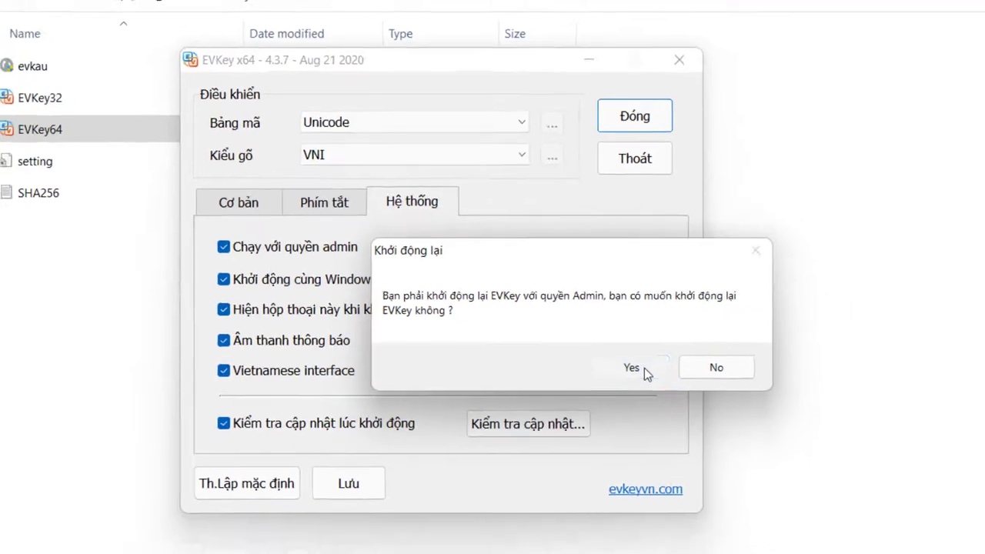
{"action": "left_click", "coordinate": [669, 387]}
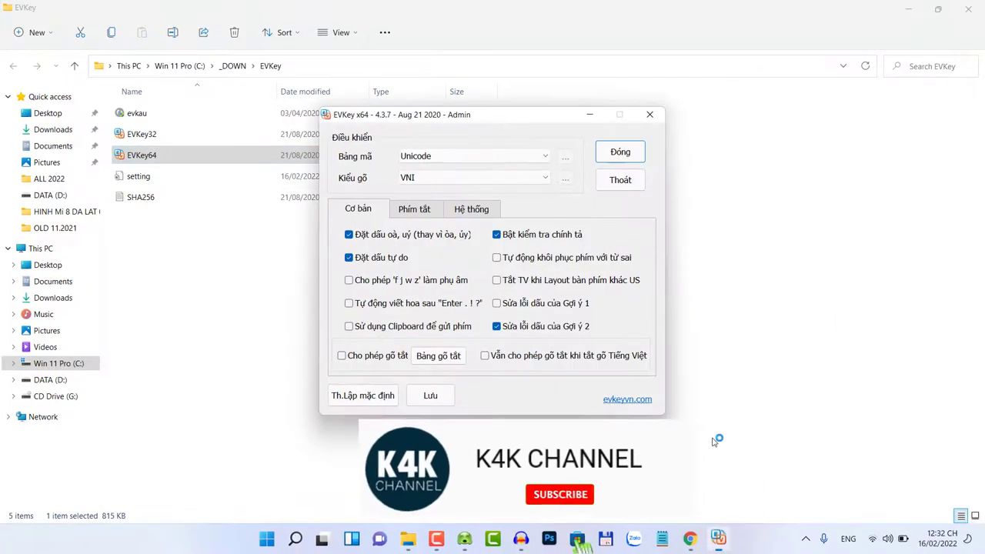
Close the EVKey settings dialog, check the hidden tray icons for the running EVKey, and close the EVKey folder
{"action": "left_click", "coordinate": [625, 153]}
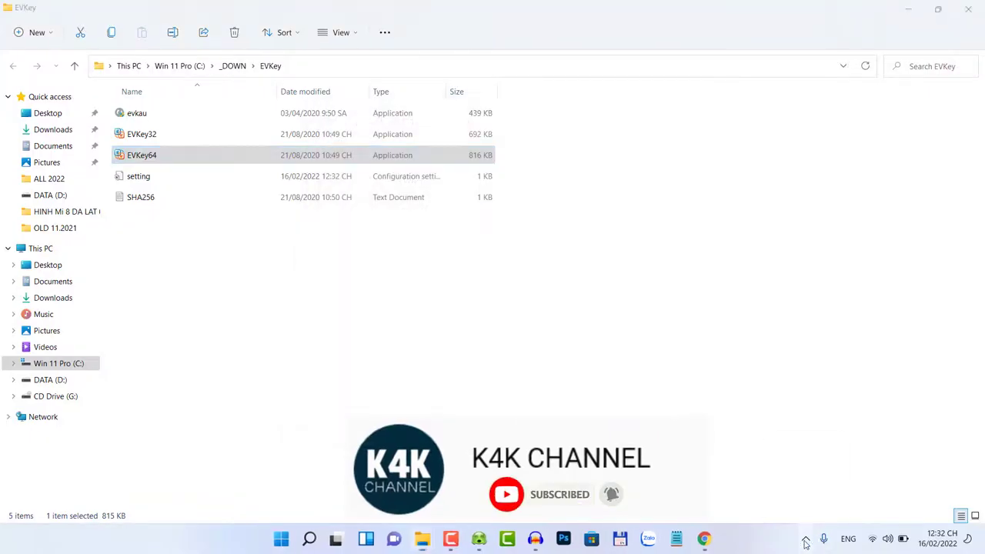
{"action": "left_click", "coordinate": [806, 538]}
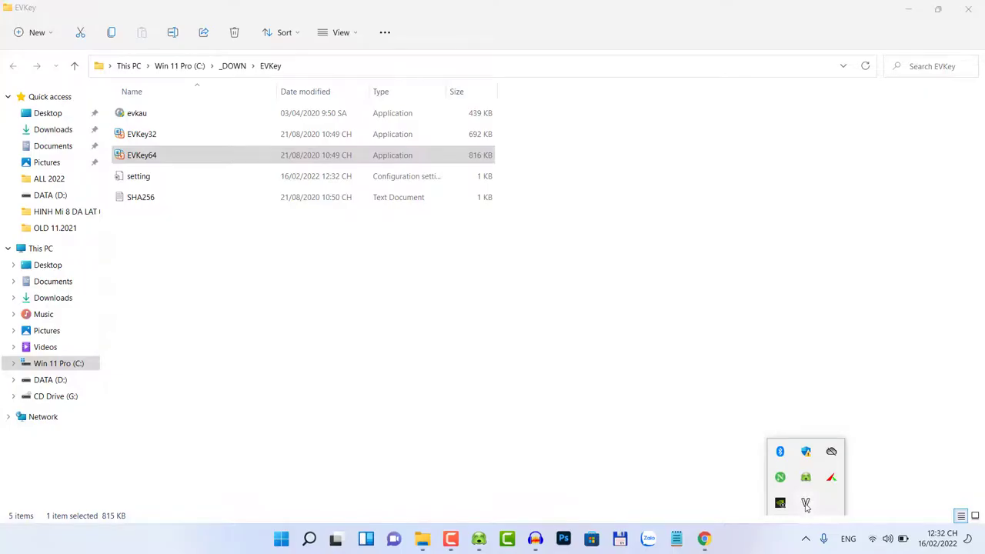
{"action": "left_click", "coordinate": [977, 6]}
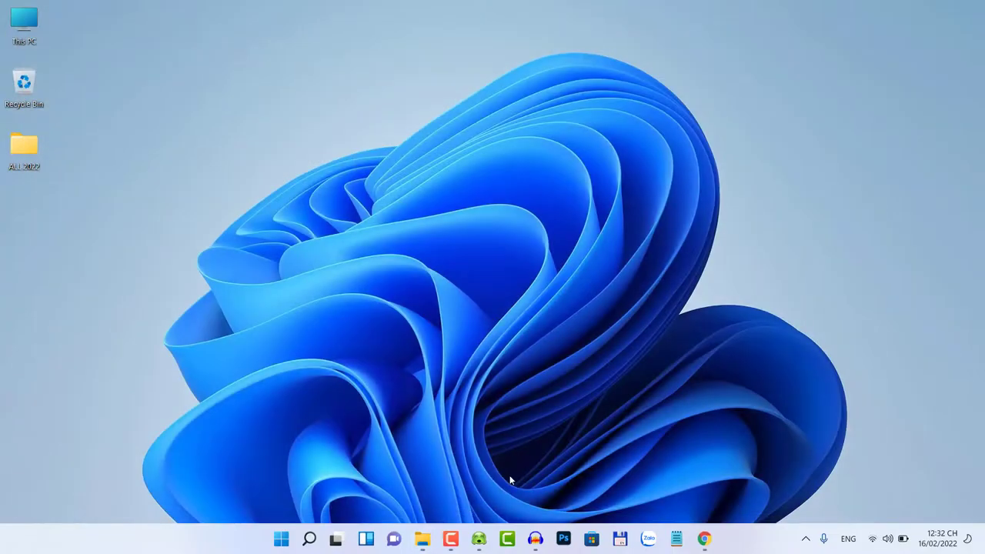
Switch to Google Chrome and test Vietnamese typing in the address bar with the text "chào các bạn"
{"action": "left_click", "coordinate": [704, 539]}
{"action": "left_click", "coordinate": [157, 33]}
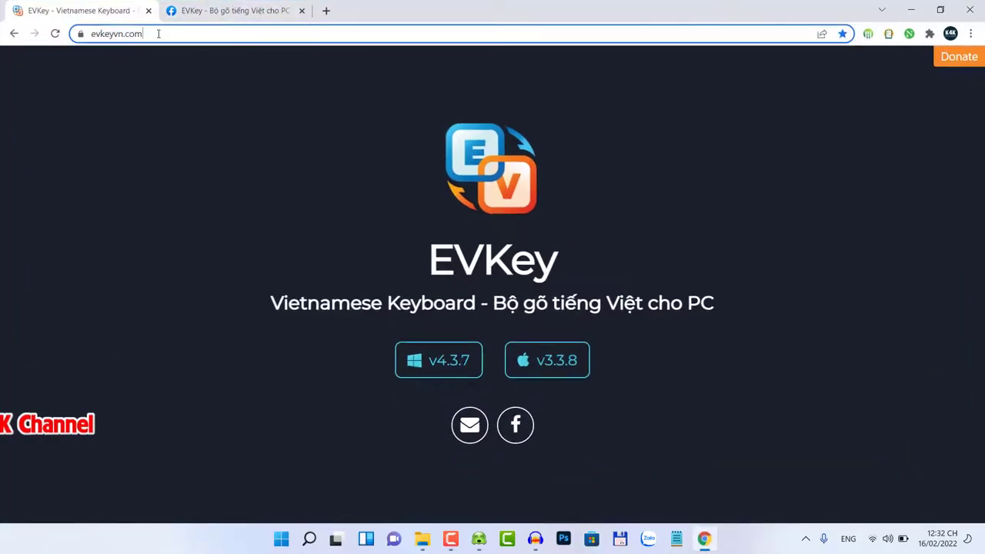
{"action": "type", "text": "chào"}
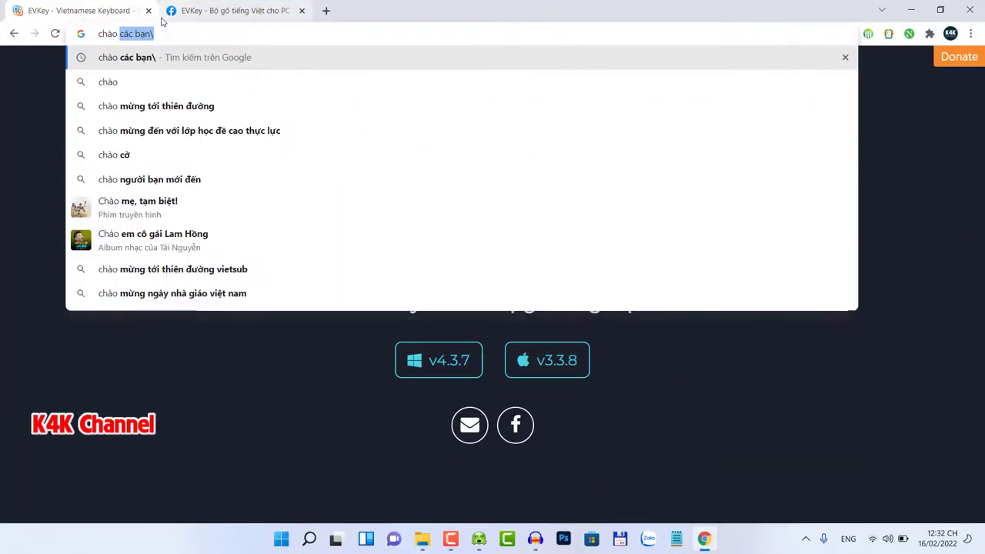
{"action": "type", "text": " các bạn"}
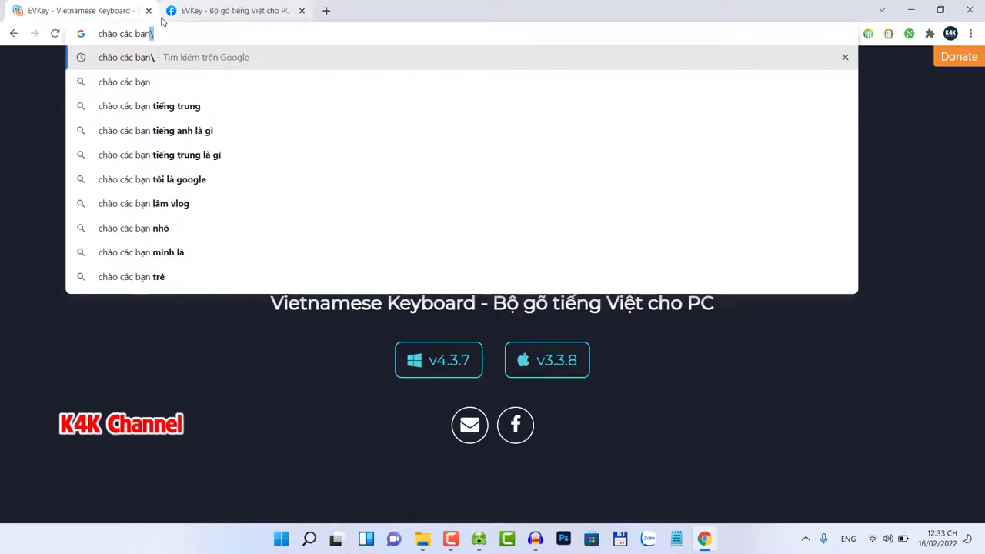
{"action": "key", "text": "BackSpace"}
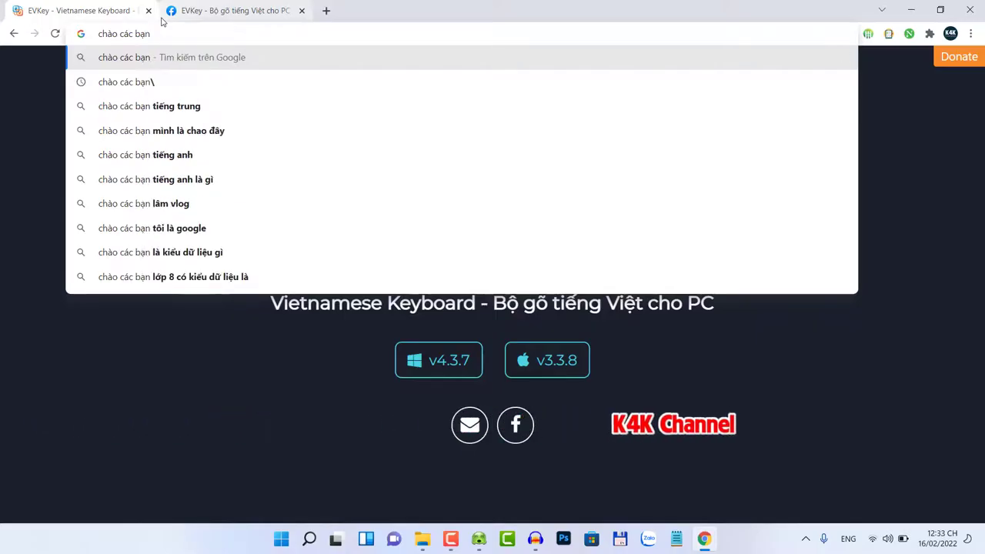
{"action": "triple_click", "coordinate": [169, 32]}
{"action": "left_click", "coordinate": [161, 34]}
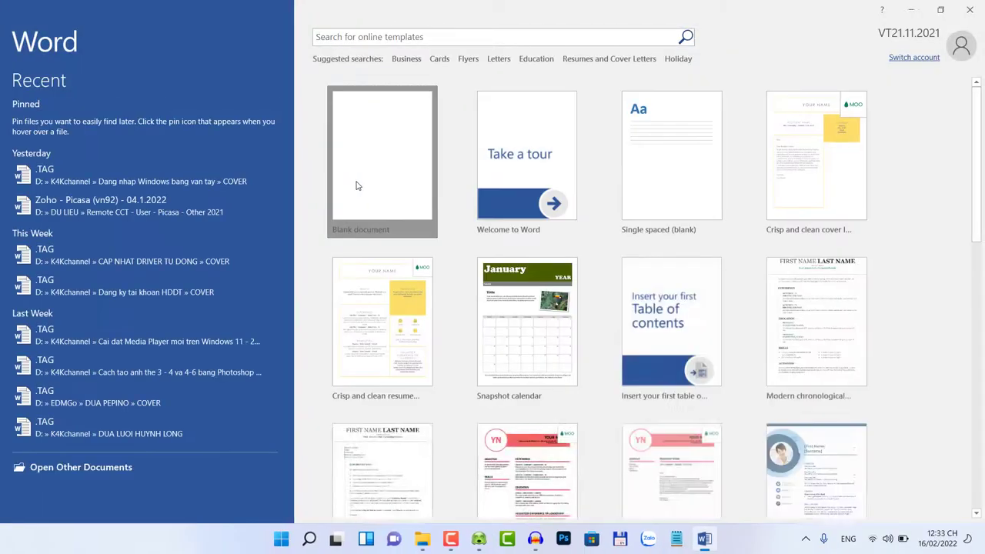
Create a blank document in Word and test Vietnamese typing by entering a person's name with diacritics
{"action": "left_click", "coordinate": [356, 185]}
{"action": "type", "text": "N"}
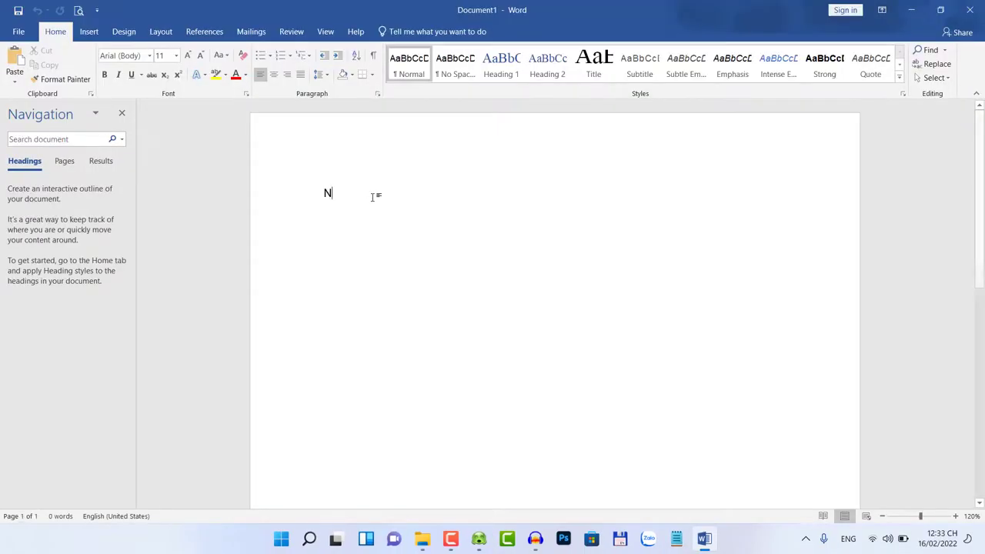
{"action": "type", "text": "guyễn Văn"}
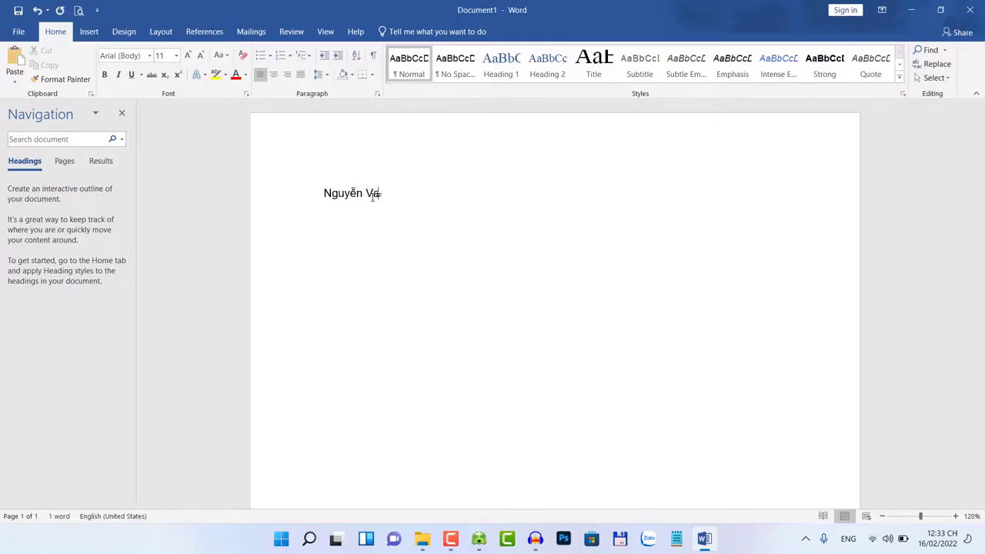